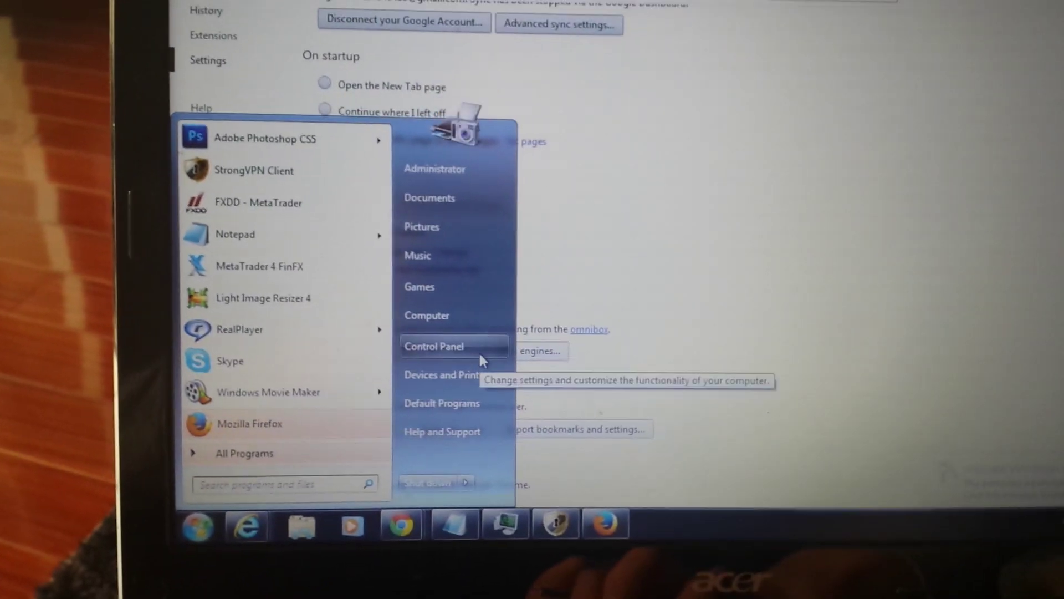
Open Control Panel's Programs and Features list of installed programs
left_click(470, 348)
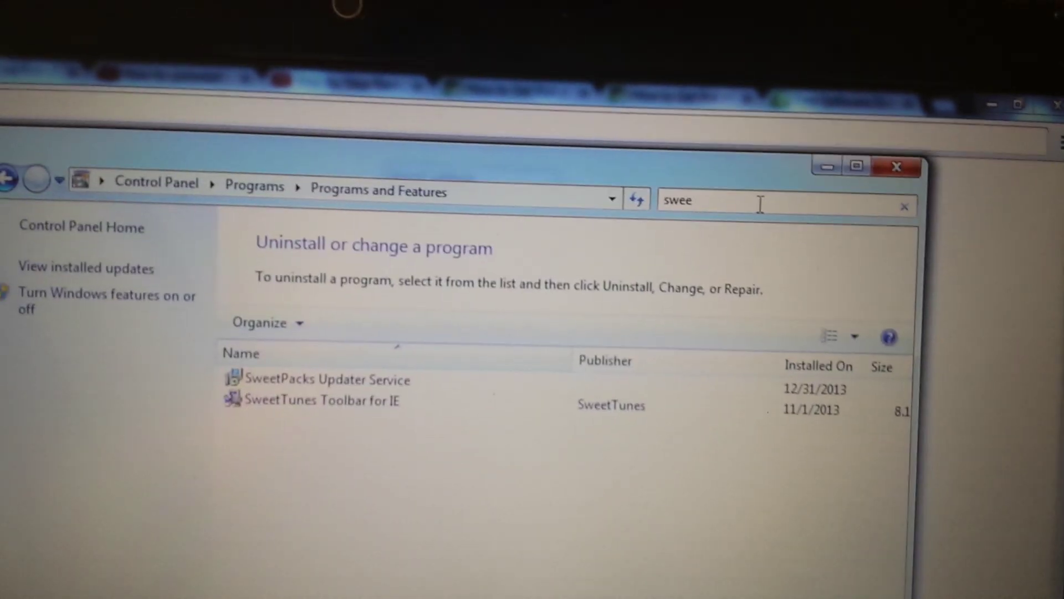
type("tpac")
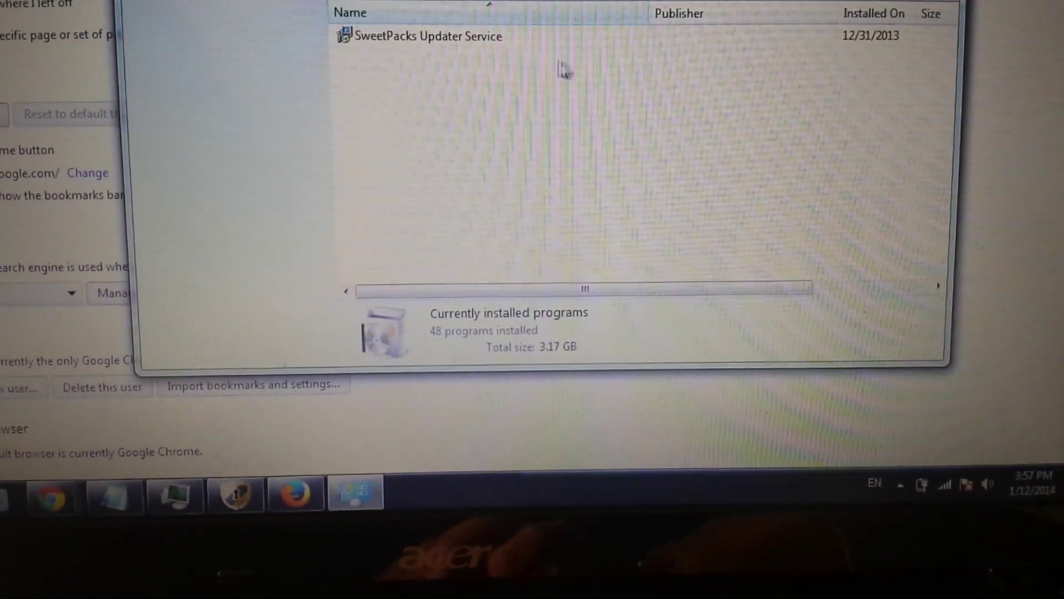
Select SweetPacks Updater Service in the programs list and uninstall it
left_click(565, 42)
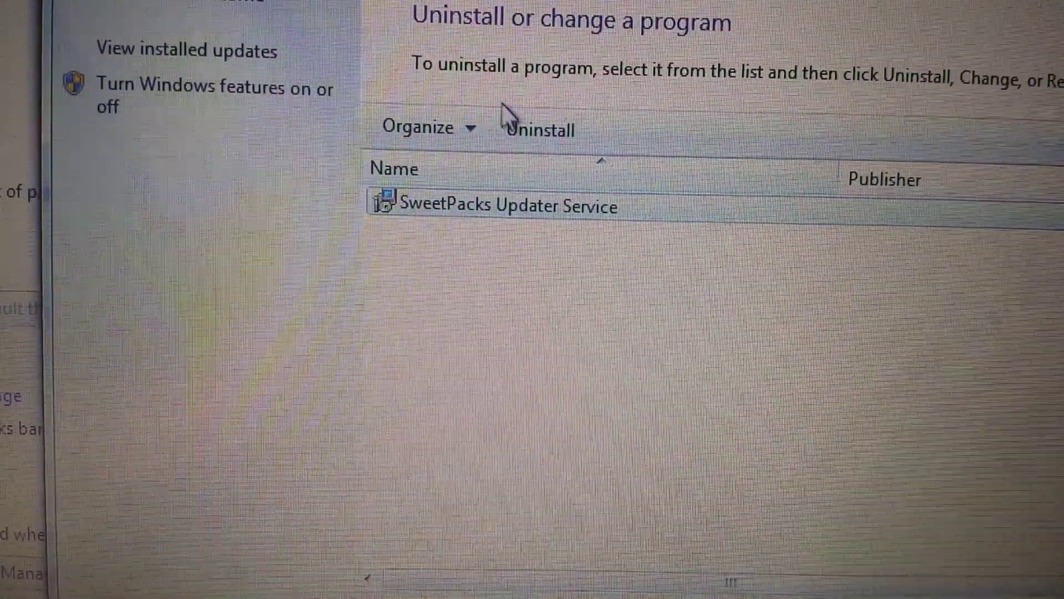
left_click(538, 131)
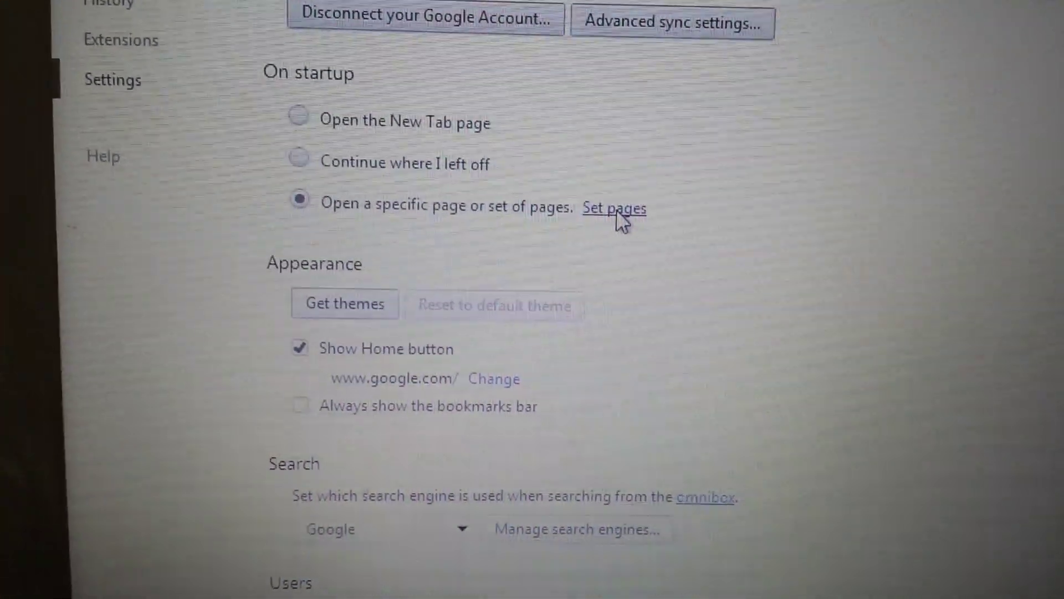
left_click(620, 214)
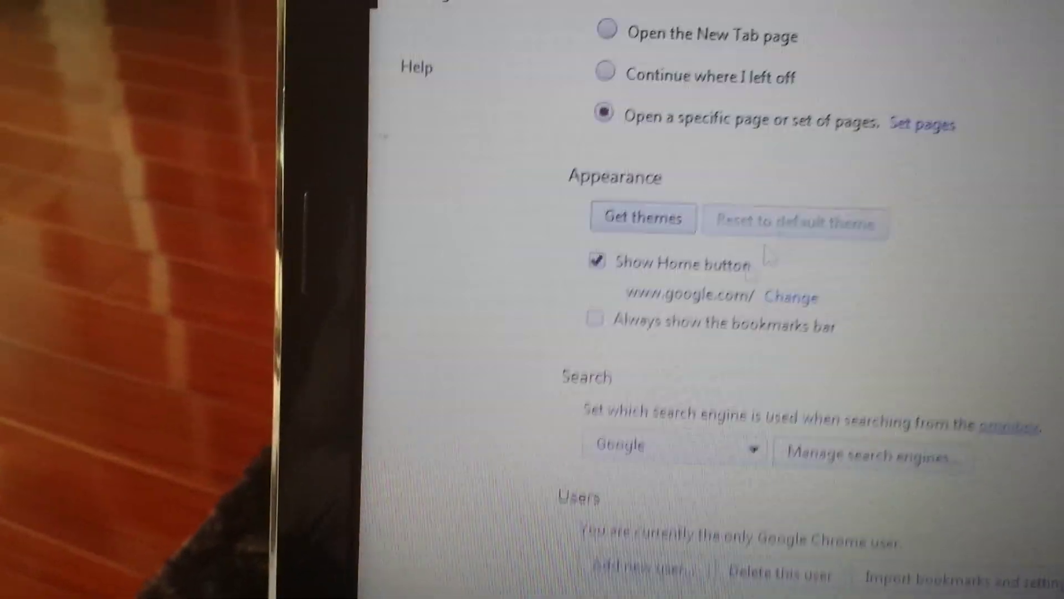
scroll(619, 300, "down", 2)
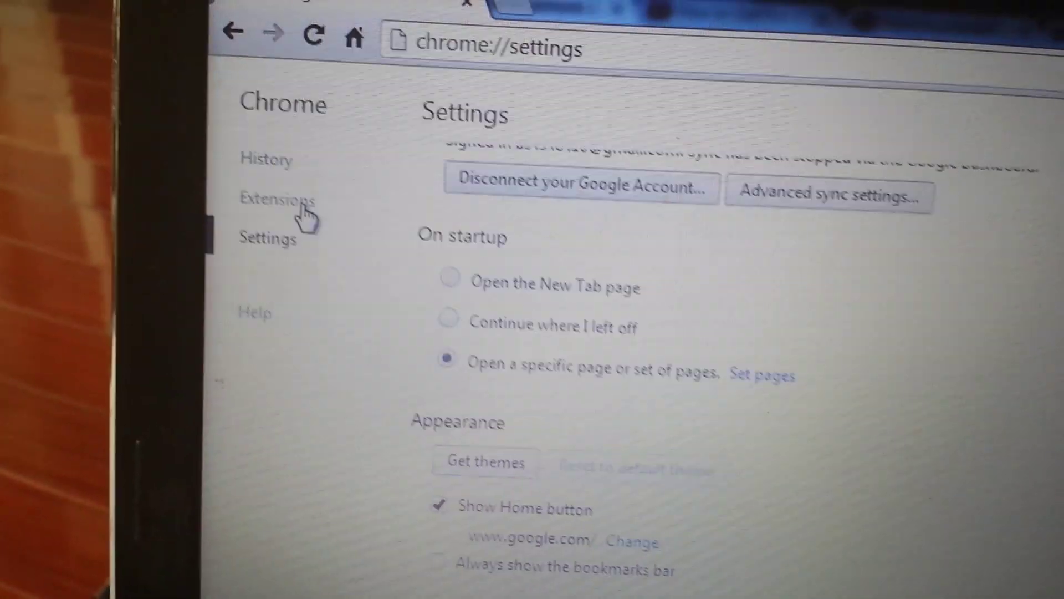
Review Chrome extensions, including disabled SweetPacks A2 and SweetTunes, then open browsing History
left_click(293, 202)
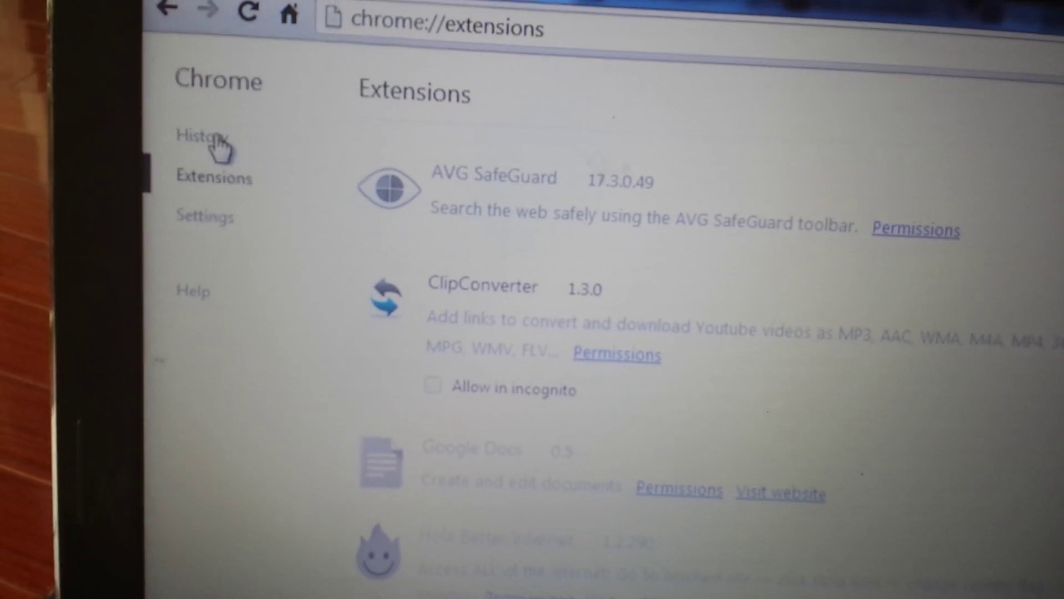
left_click(215, 141)
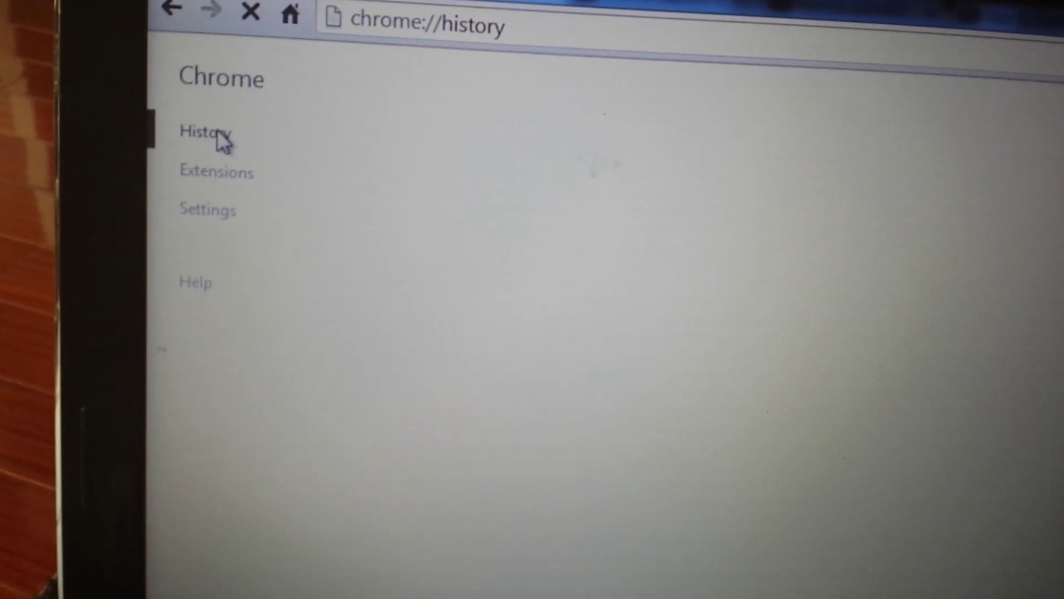